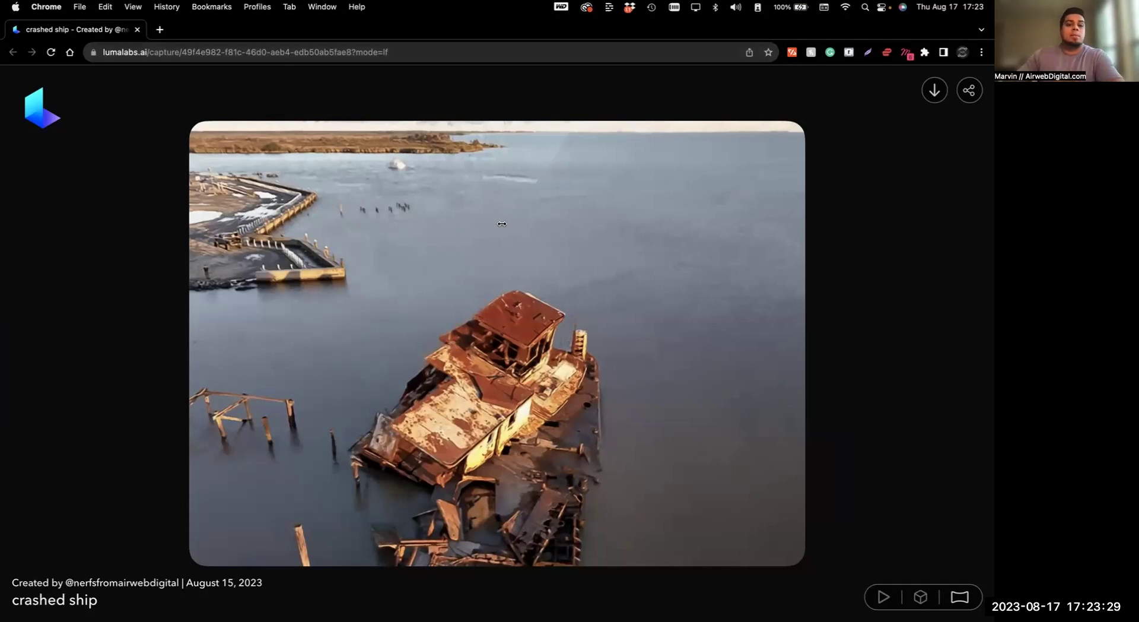
# - Examine the crashed ship capture and its surroundings from several angles in the interactive panorama
pyautogui.moveTo(346, 425); pyautogui.dragTo(451, 457)
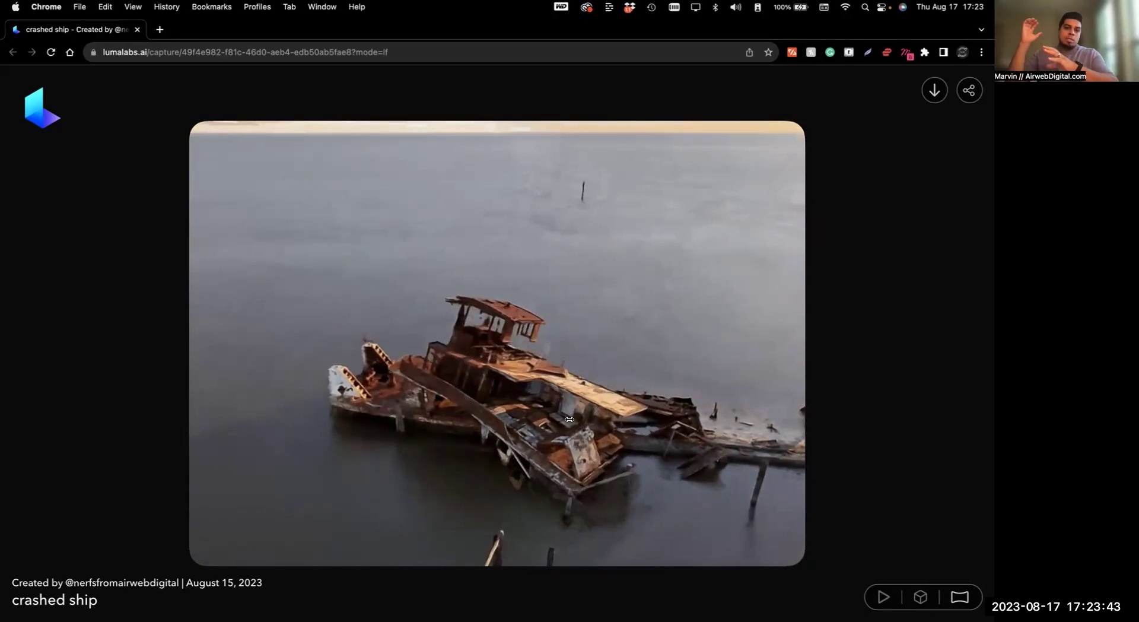
pyautogui.moveTo(658, 439)
pyautogui.mouseDown()
pyautogui.moveTo(601, 460)
pyautogui.moveTo(641, 441)
pyautogui.mouseUp()
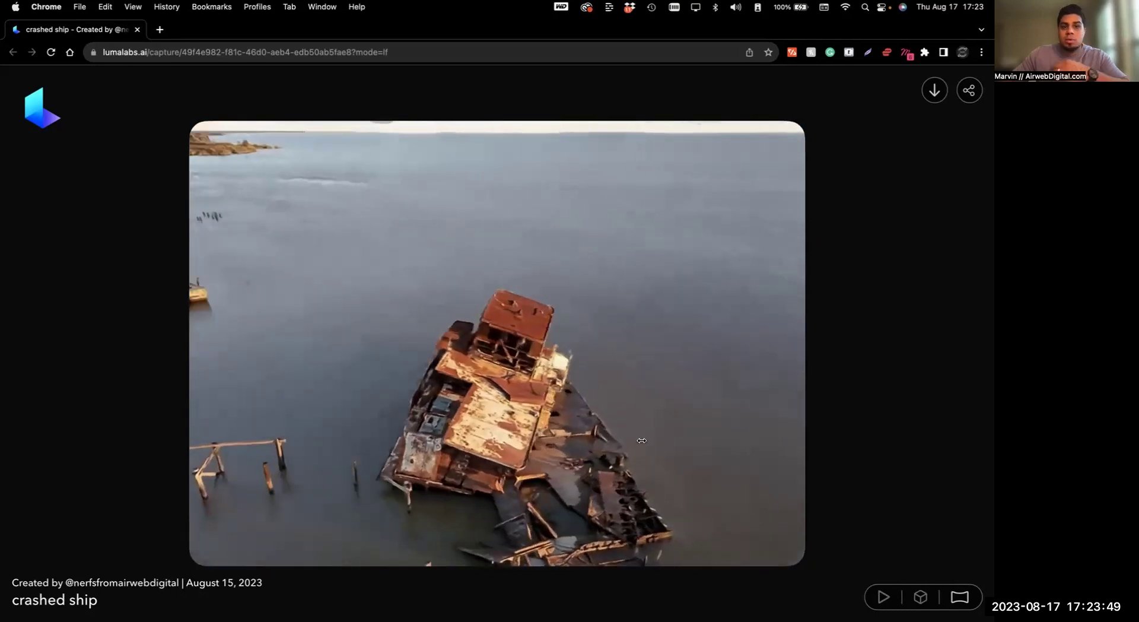
pyautogui.moveTo(599, 462); pyautogui.dragTo(609, 266)
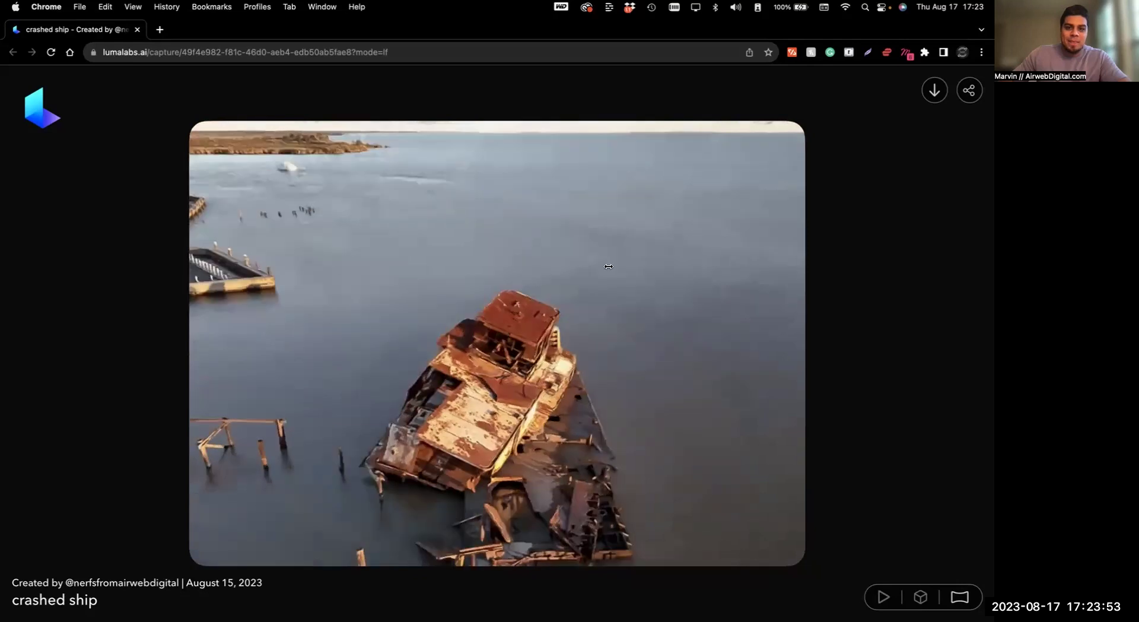
pyautogui.moveTo(572, 429); pyautogui.dragTo(293, 461)
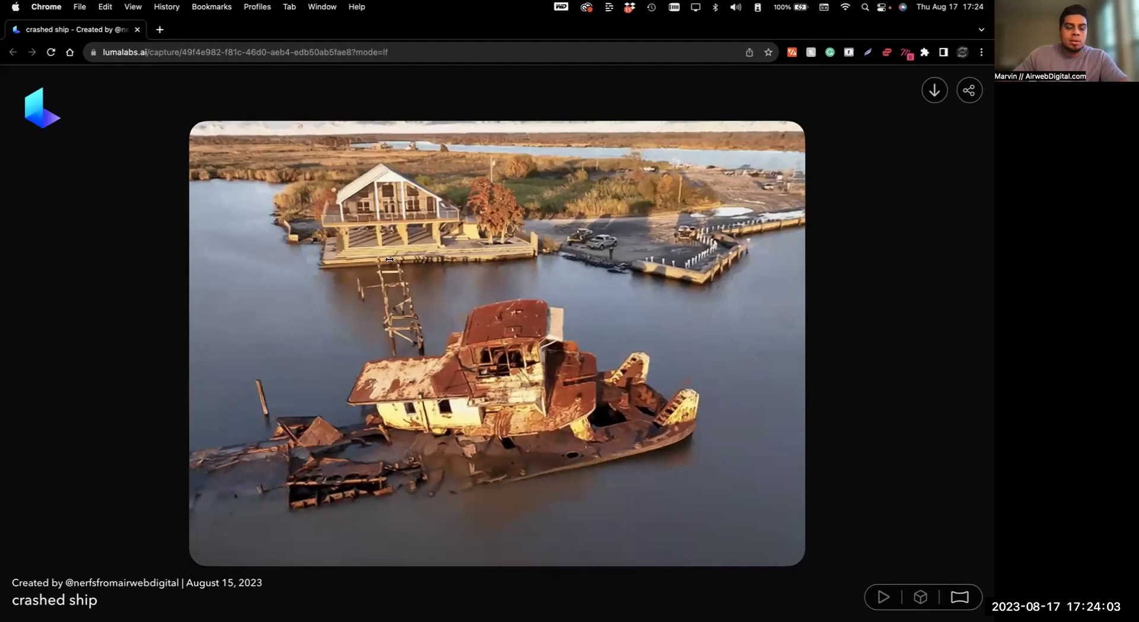
pyautogui.moveTo(402, 275); pyautogui.dragTo(419, 334)
pyautogui.moveTo(525, 372); pyautogui.dragTo(436, 369)
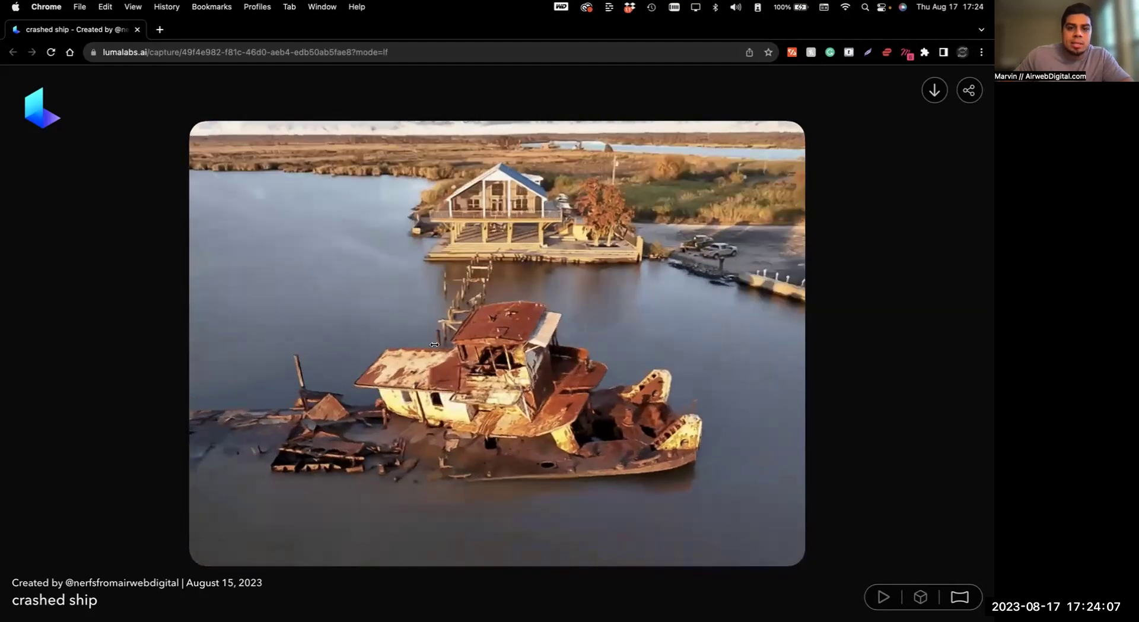
pyautogui.moveTo(510, 365)
pyautogui.mouseDown()
pyautogui.moveTo(532, 370)
pyautogui.moveTo(518, 365)
pyautogui.mouseUp()
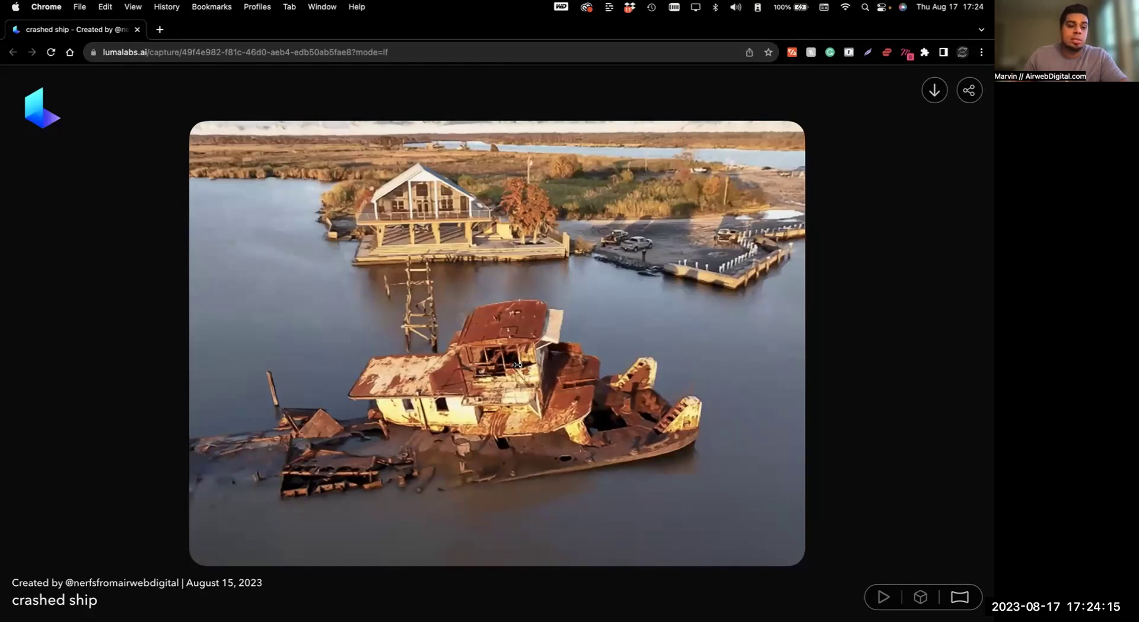
pyautogui.moveTo(470, 413); pyautogui.dragTo(645, 221)
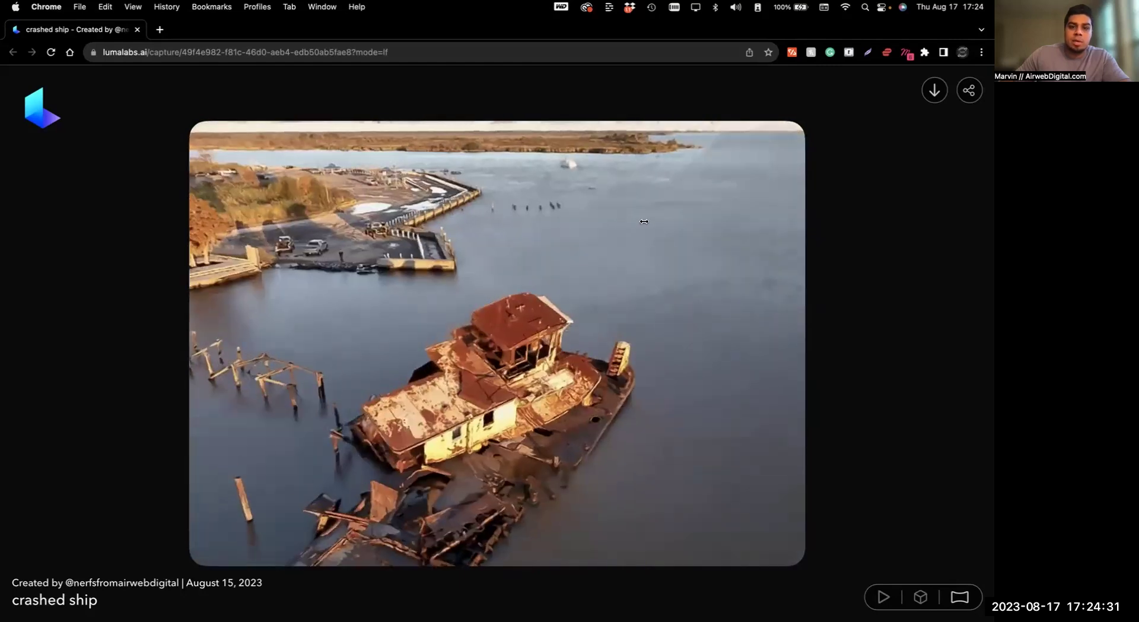
pyautogui.moveTo(502, 322); pyautogui.dragTo(692, 374)
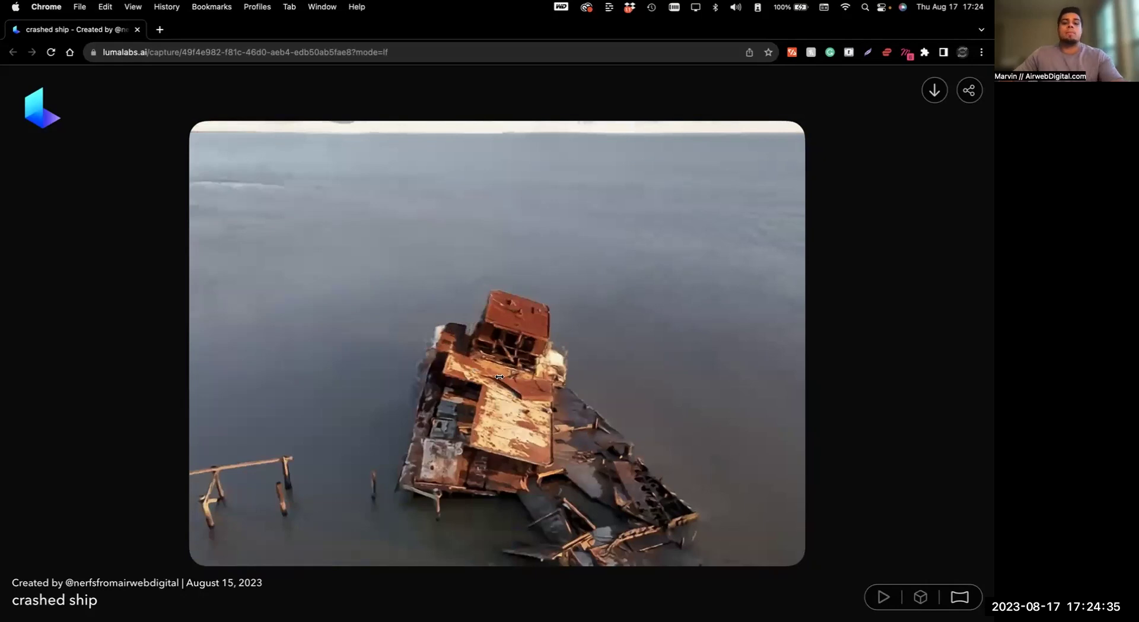
# - Switch to GoPro Player and play the drone footage of the crashed ship through to its end
pyautogui.hotkey('ctrl', 'Right')
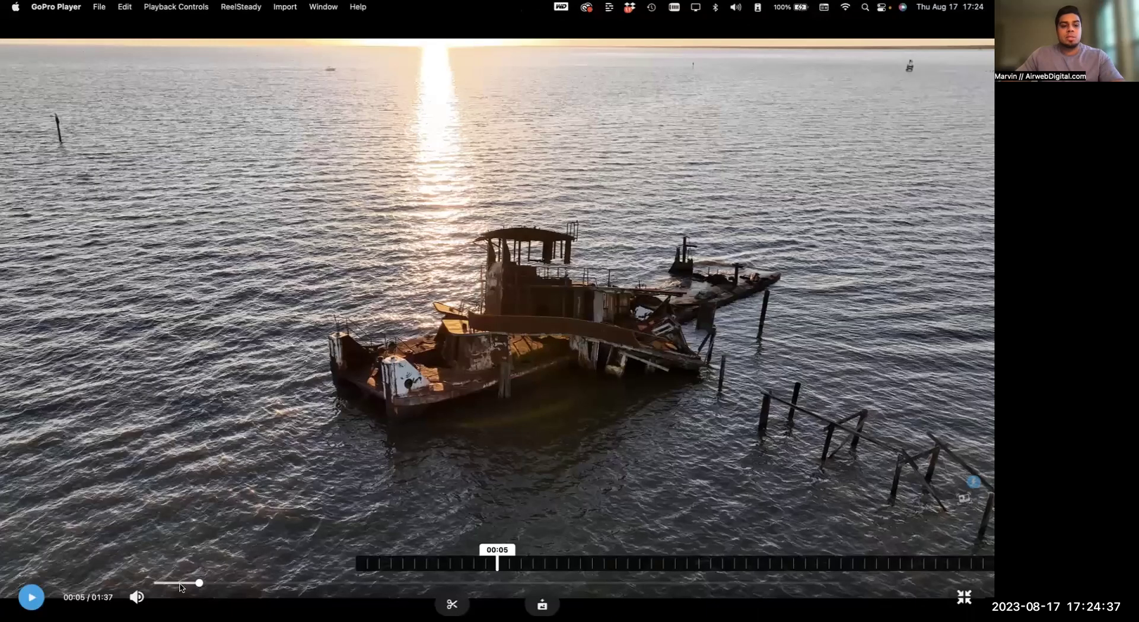
pyautogui.click(30, 597)
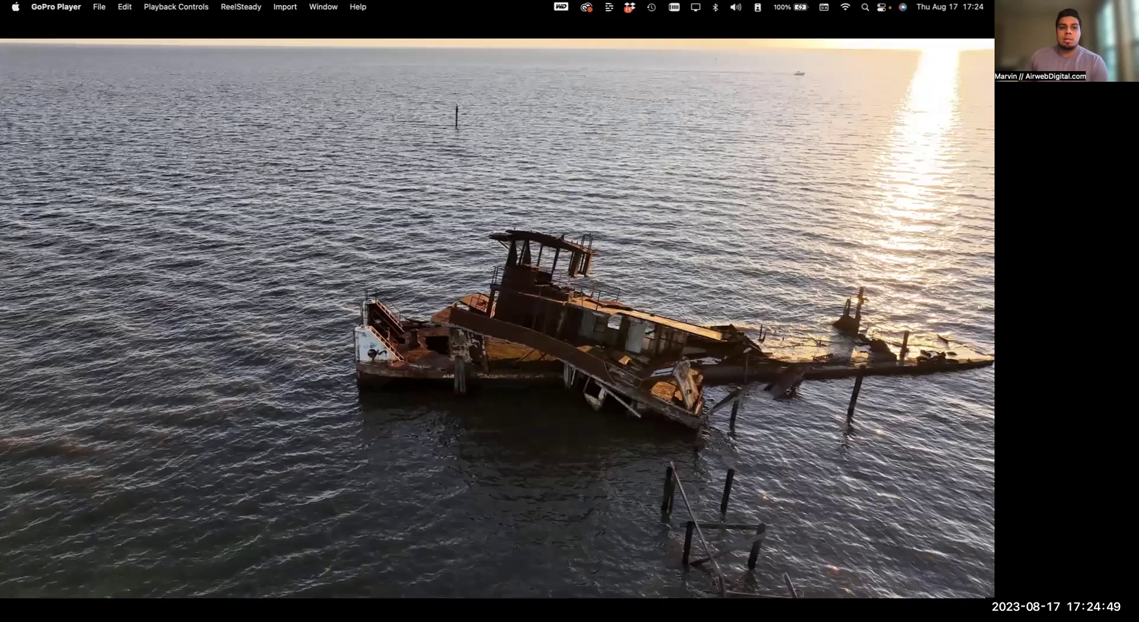
pyautogui.moveTo(432, 521)
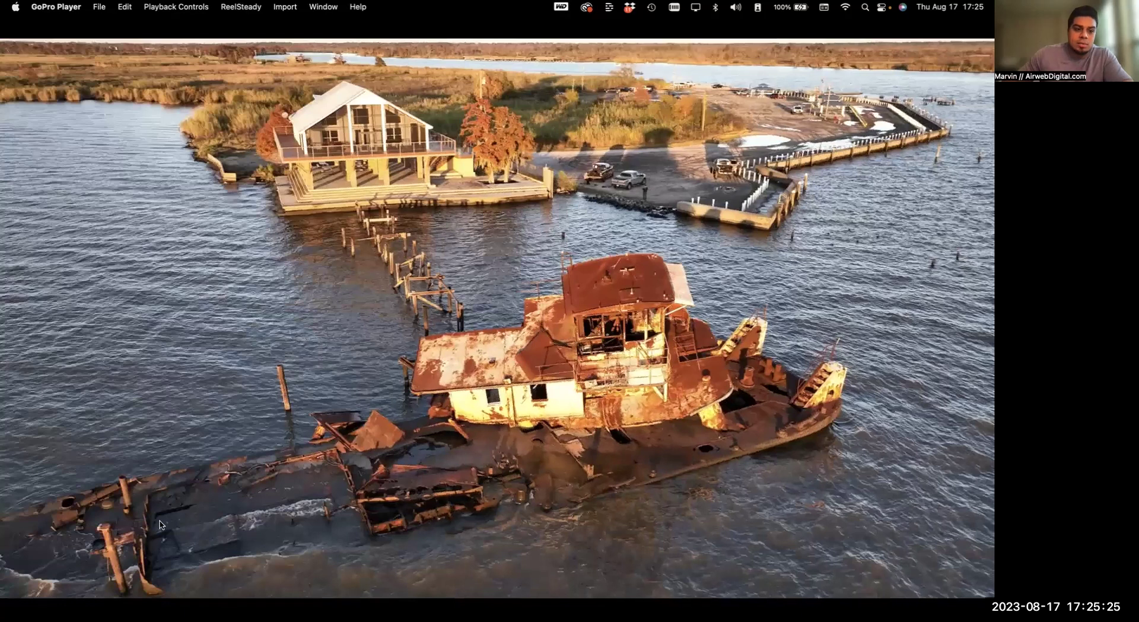
pyautogui.moveTo(124, 454)
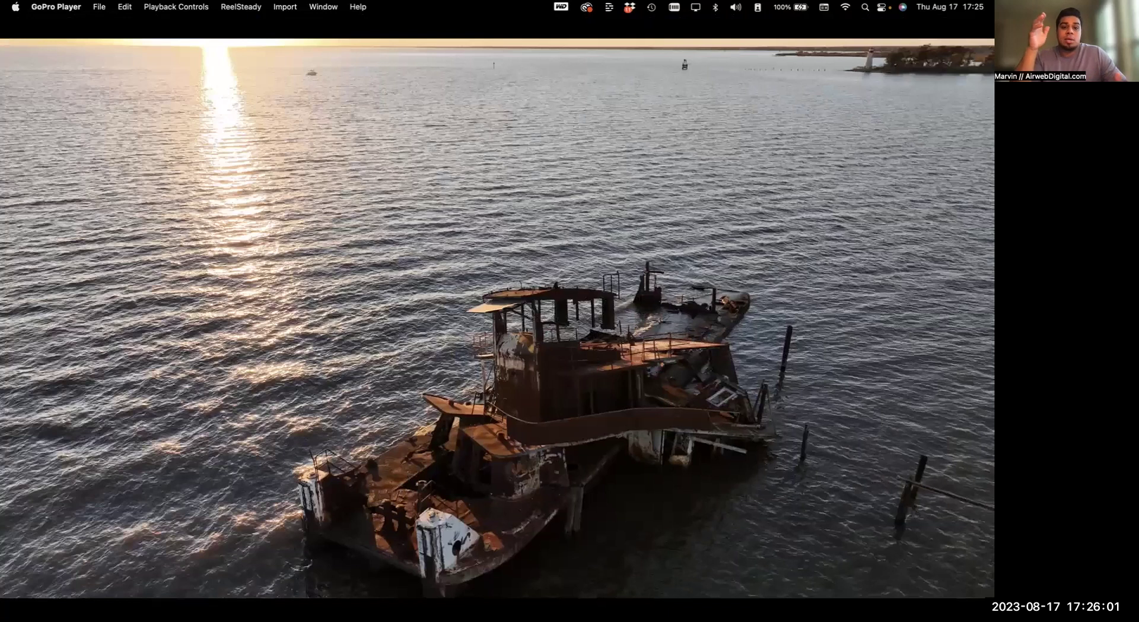
pyautogui.moveTo(494, 370)
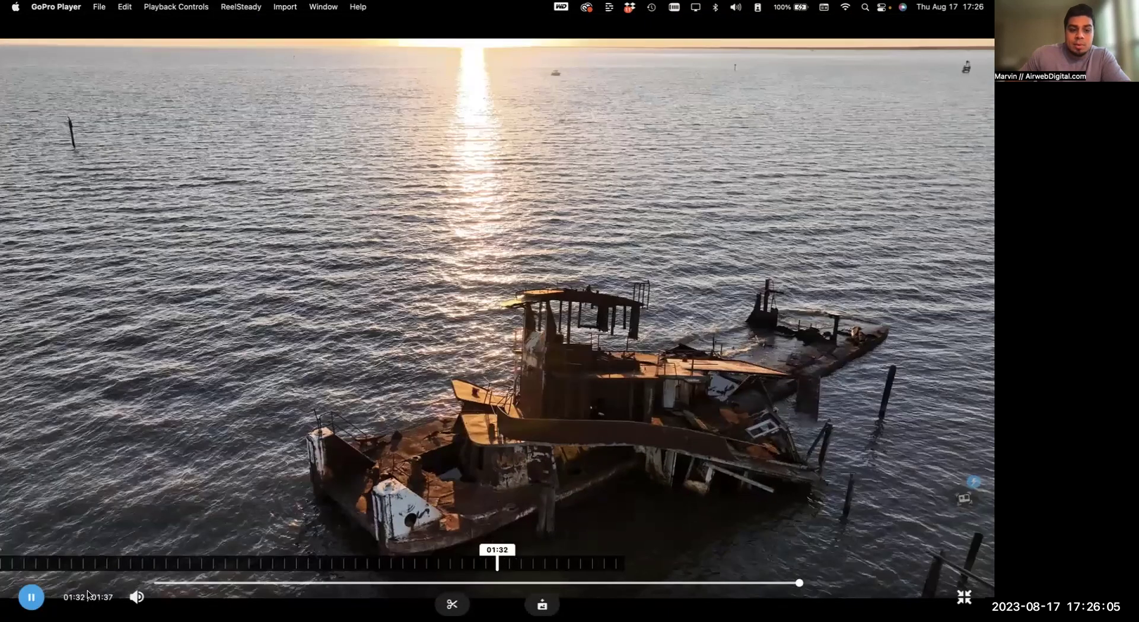
pyautogui.click(33, 599)
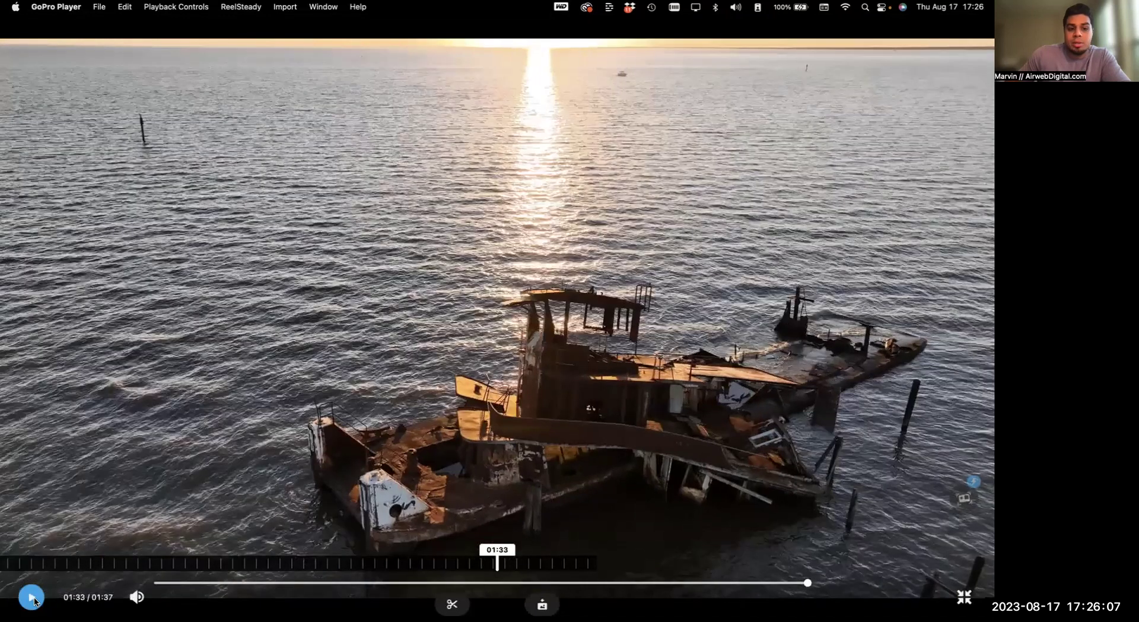
pyautogui.click(33, 597)
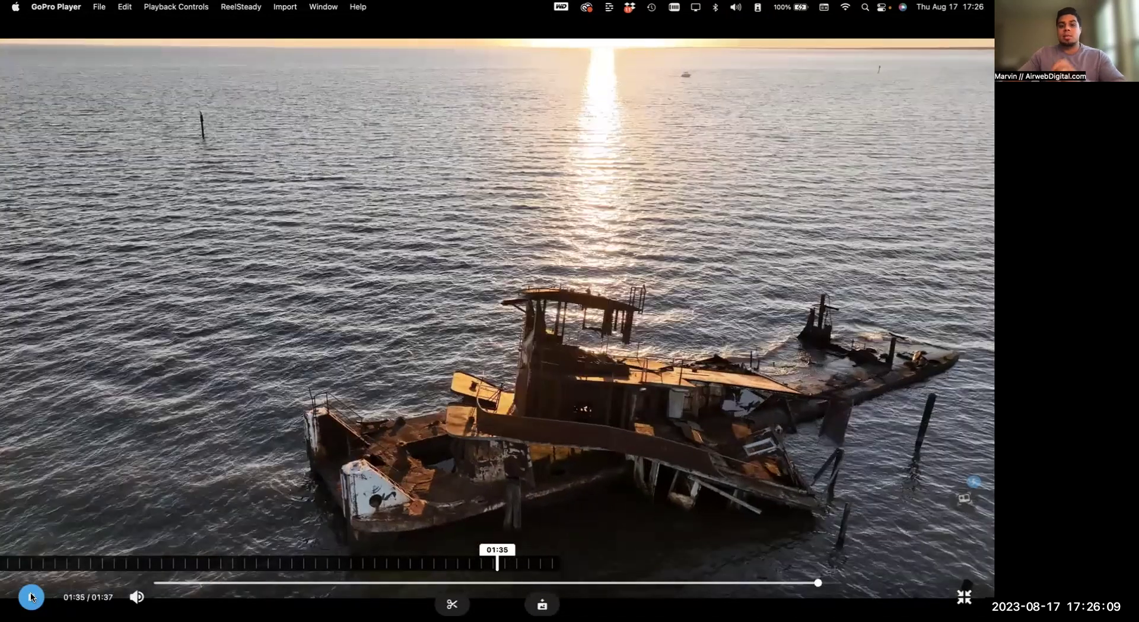
pyautogui.click(33, 598)
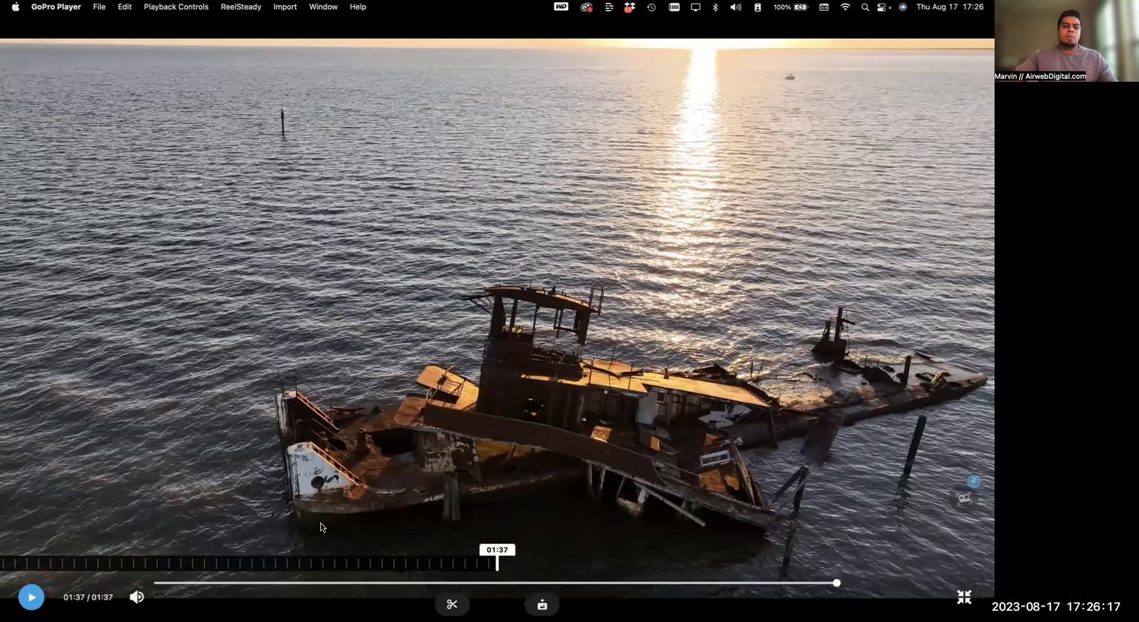
# - Rewind the drone footage to the beginning, replay it, and pause at 00:09
pyautogui.moveTo(834, 582); pyautogui.dragTo(697, 583)
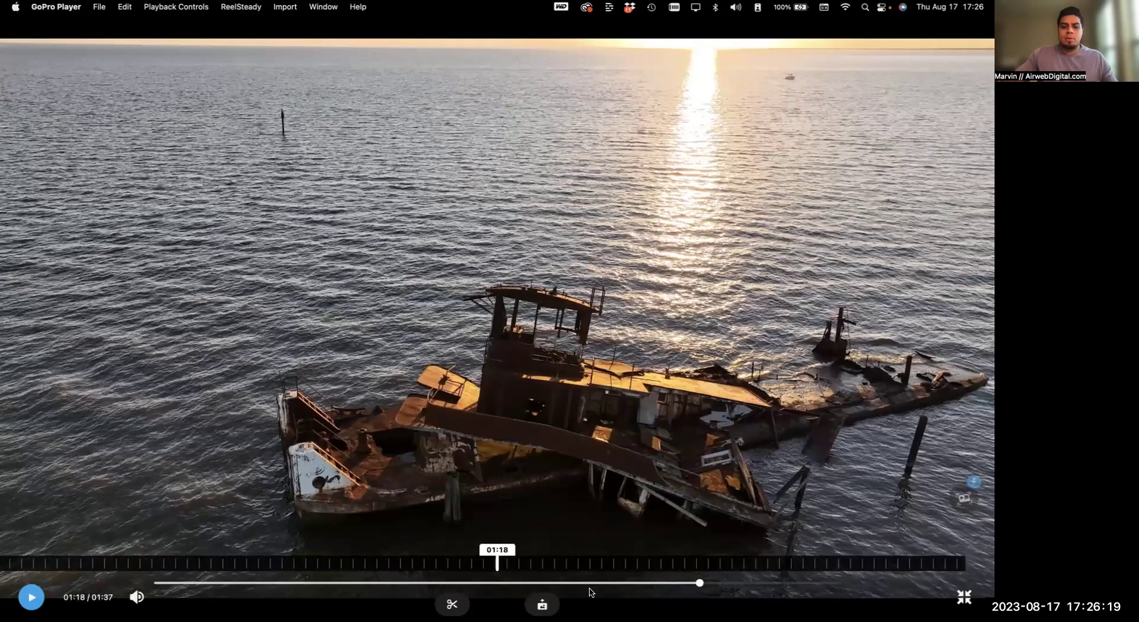
pyautogui.click(382, 584)
pyautogui.moveTo(221, 594); pyautogui.dragTo(41, 595)
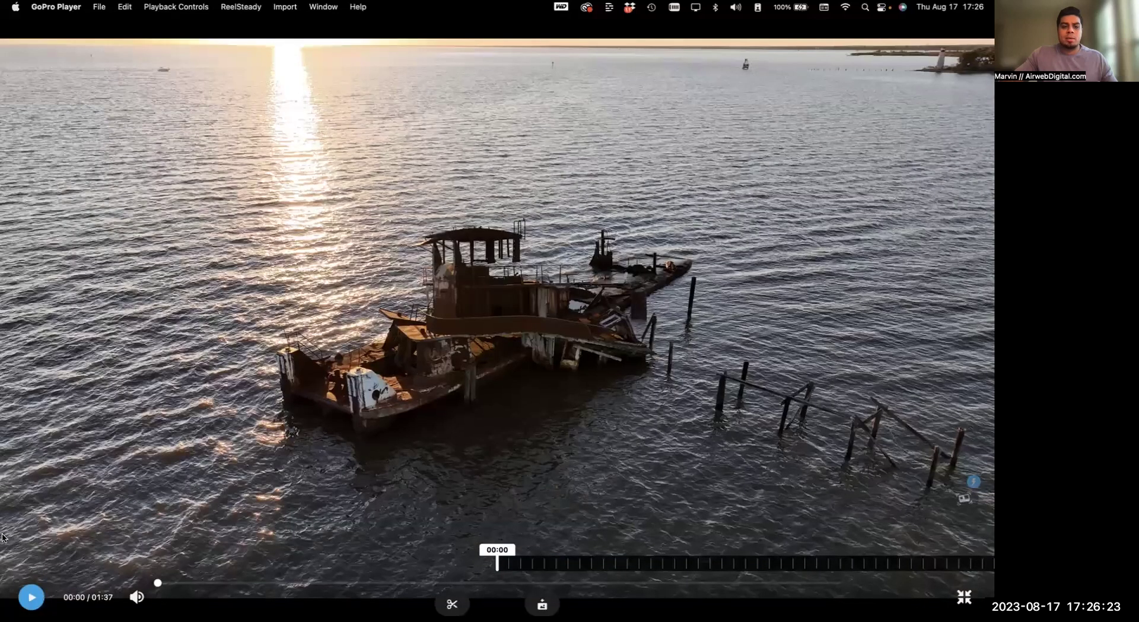
pyautogui.press('space')
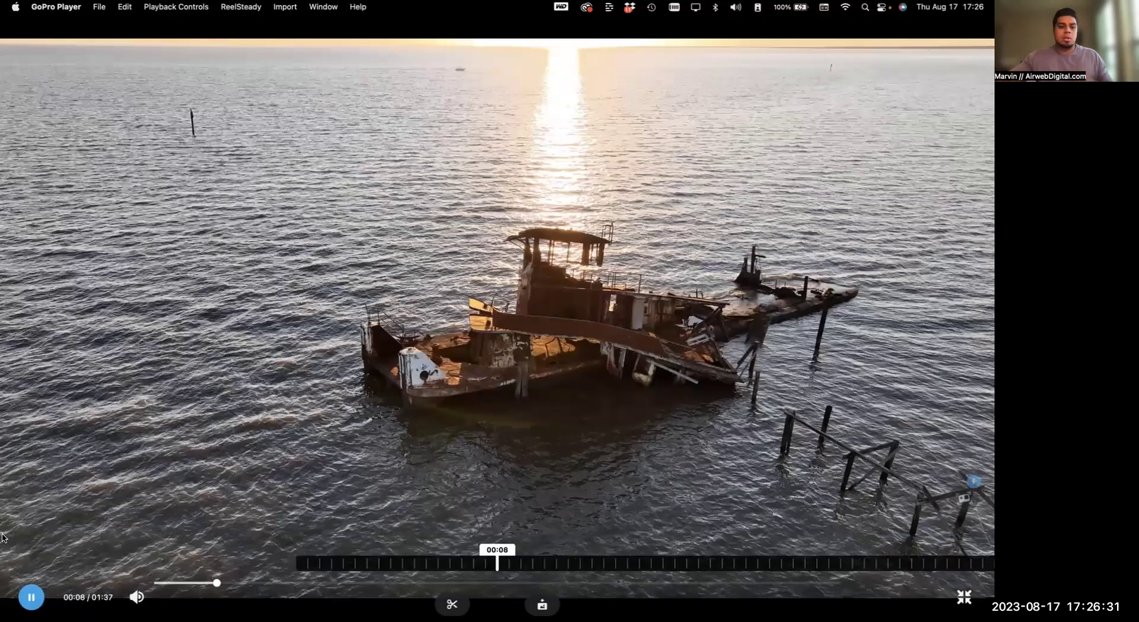
pyautogui.click(29, 598)
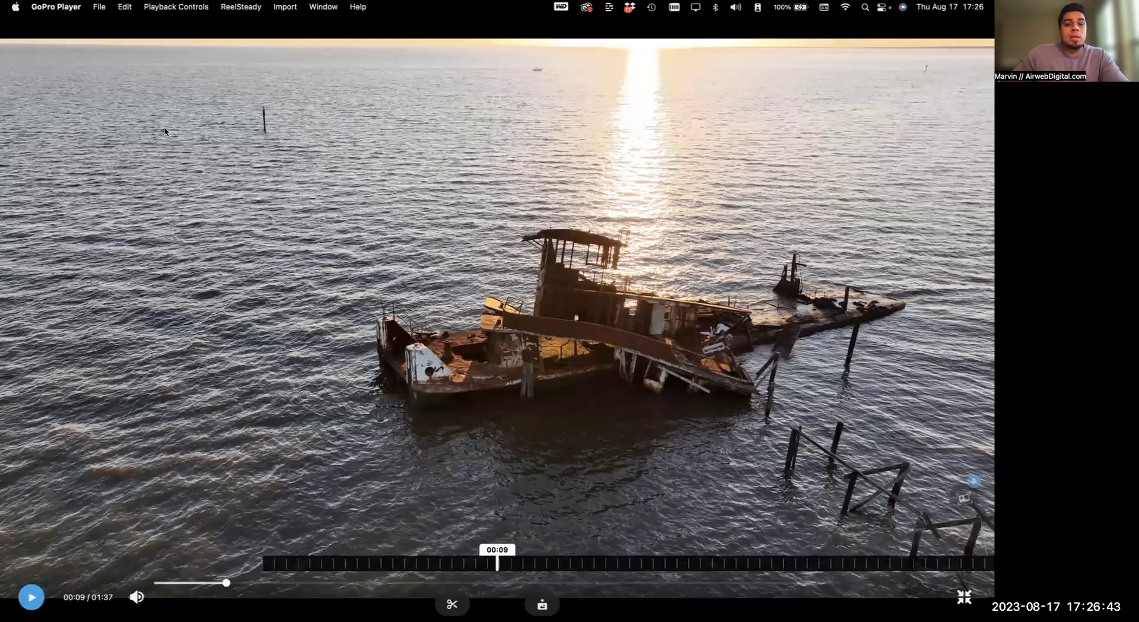
# - Switch back to the crashed ship capture in Chrome and preview its video render and its Interactive Panorama embed
pyautogui.hotkey('ctrl', 'Left')
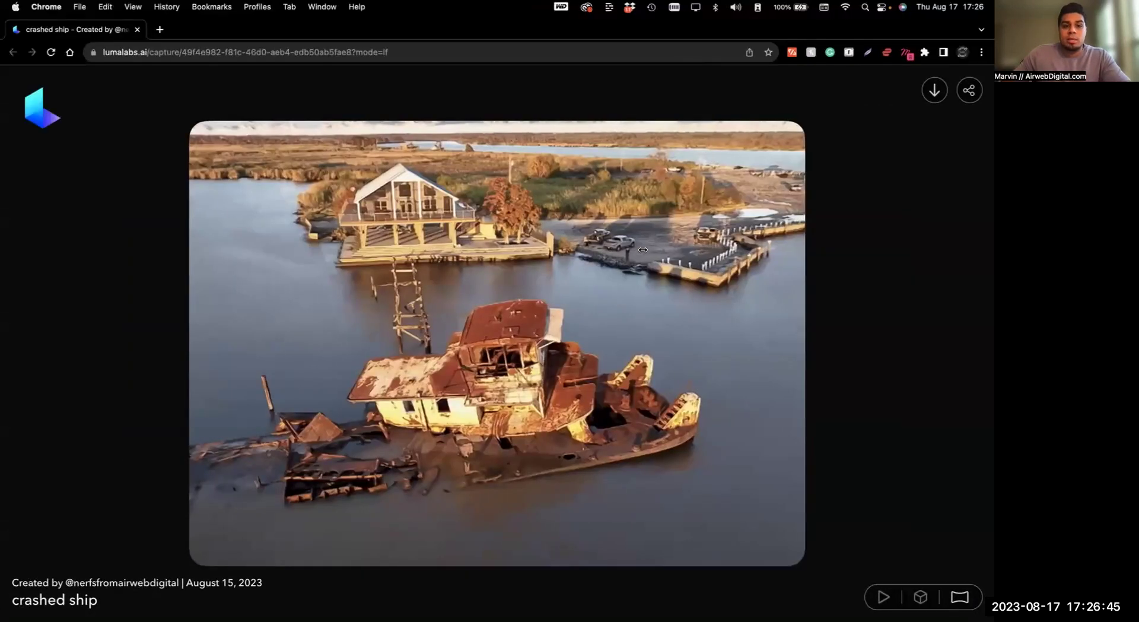
pyautogui.click(880, 595)
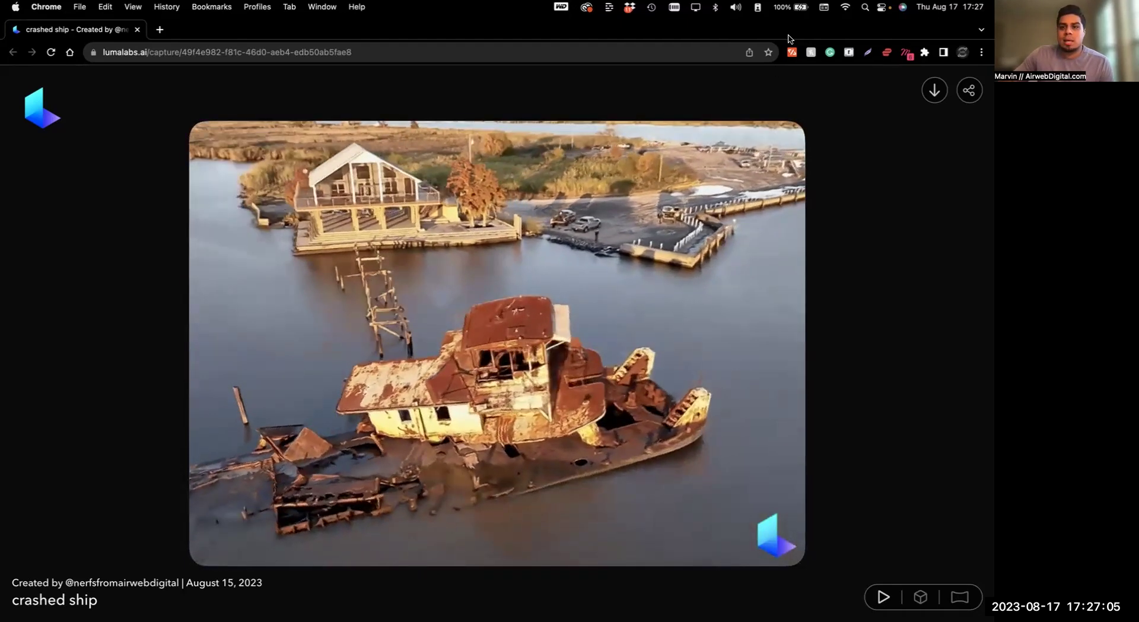
pyautogui.click(969, 90)
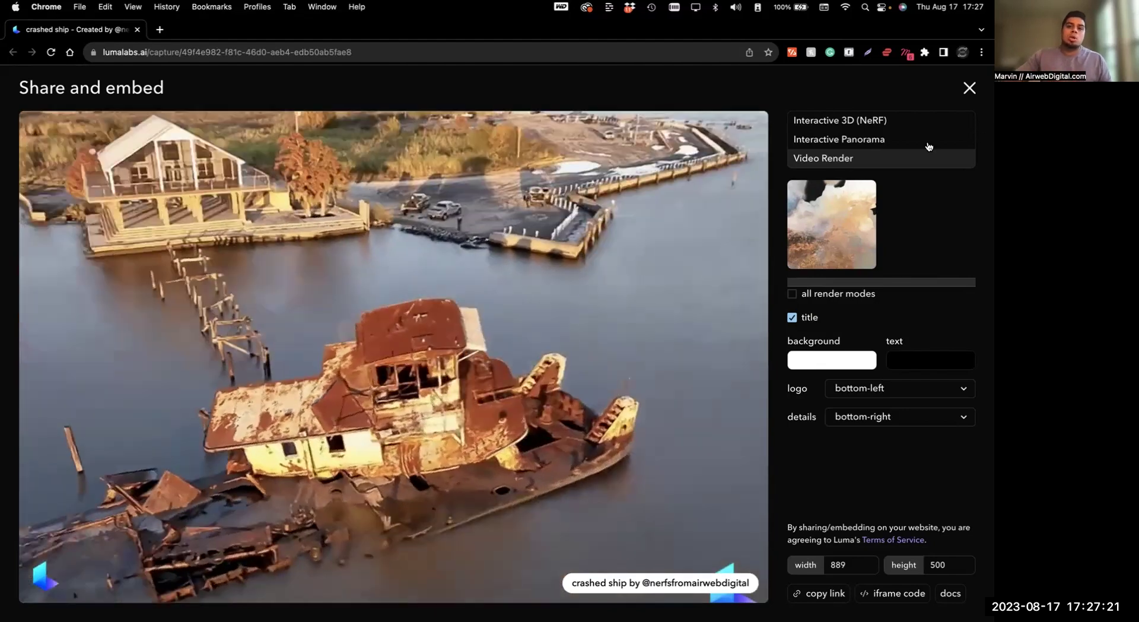
pyautogui.click(930, 144)
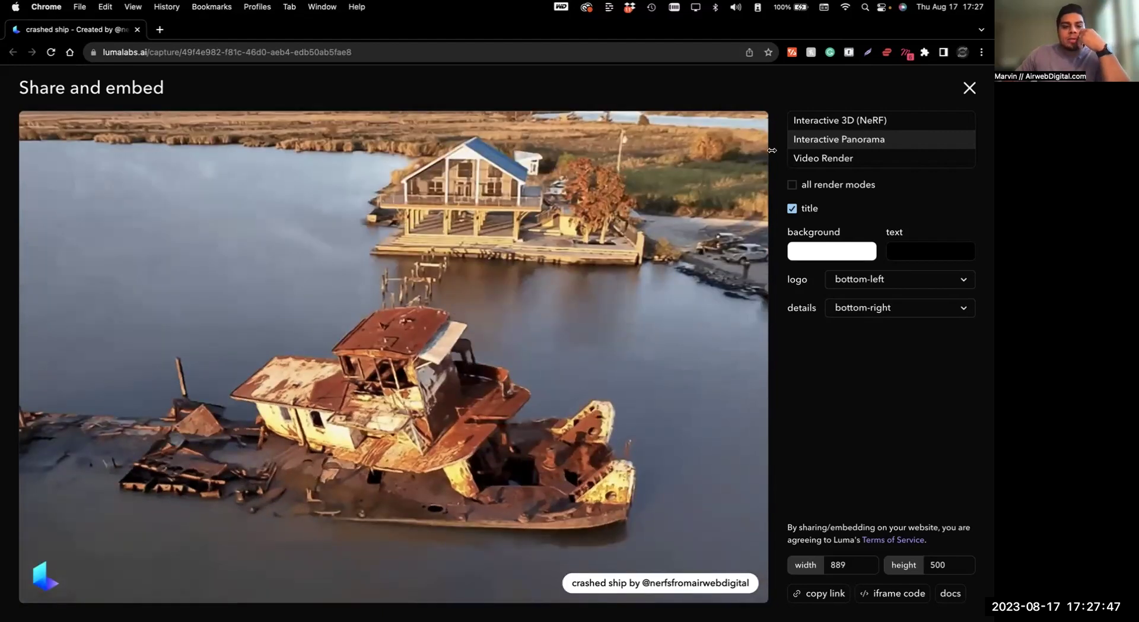
# - Preview the Interactive 3D (NeRF) embed of the ship from other angles and select the Video Render embed
pyautogui.click(932, 125)
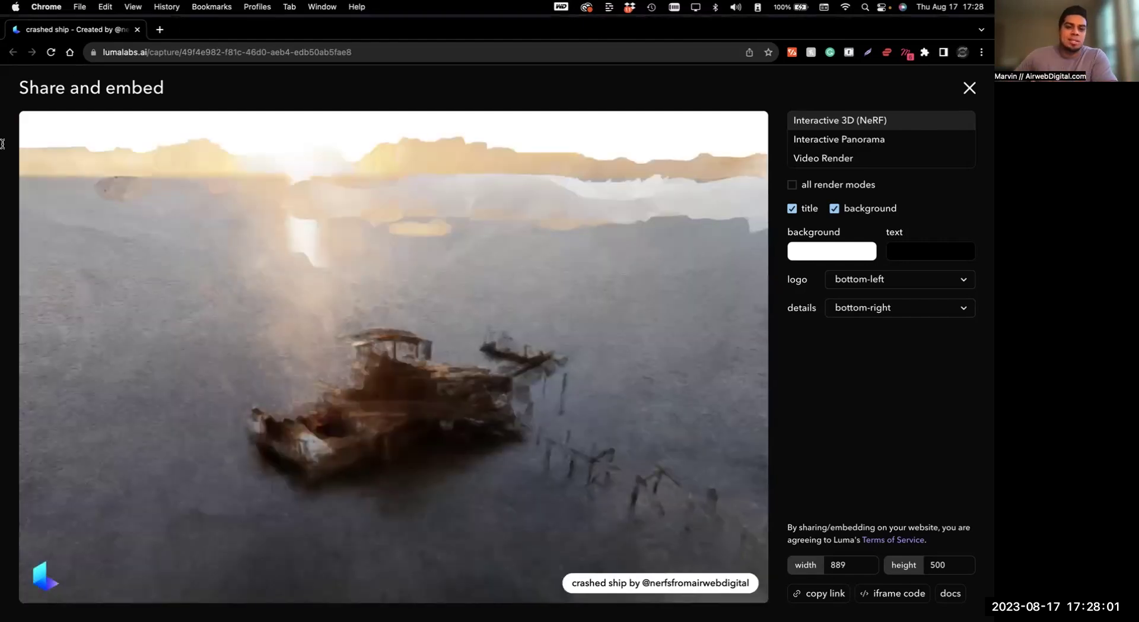
pyautogui.moveTo(267, 354); pyautogui.dragTo(575, 370)
pyautogui.moveTo(399, 397); pyautogui.dragTo(481, 436)
pyautogui.scroll(5, 442, 392)
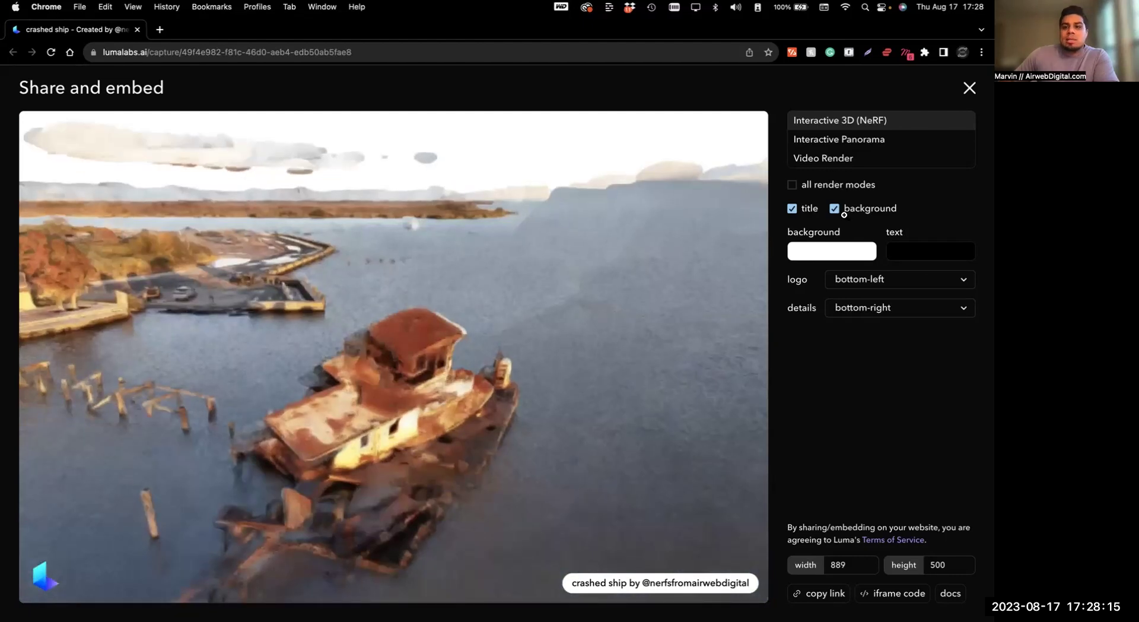
pyautogui.click(824, 158)
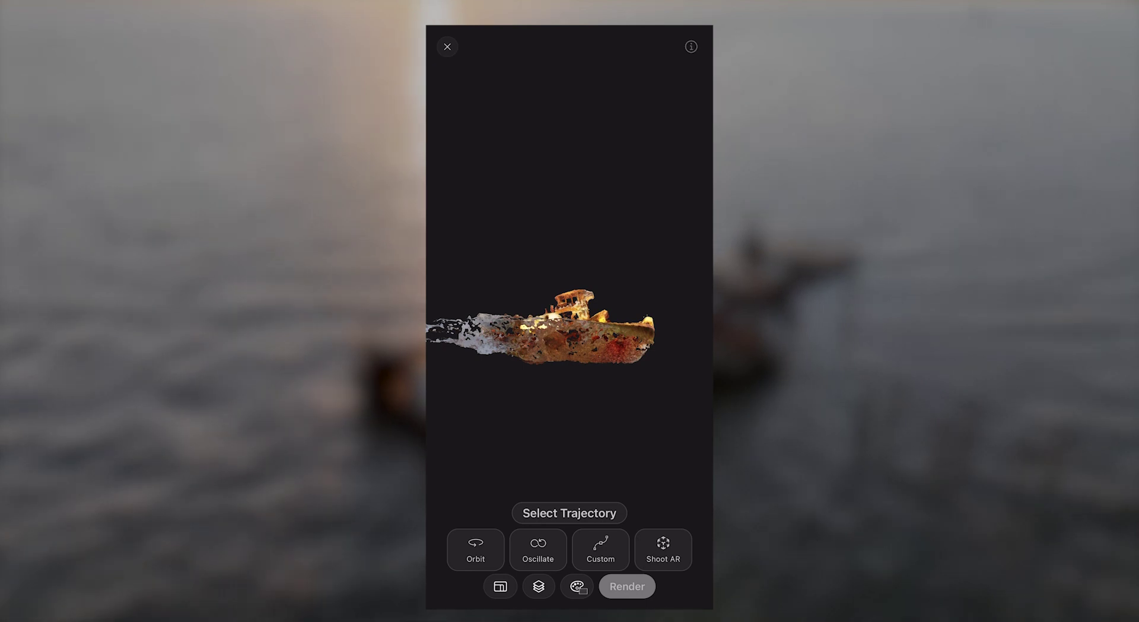
# - Choose a Custom camera trajectory for the ship render and add a keyframe at the current view
pyautogui.click(601, 549)
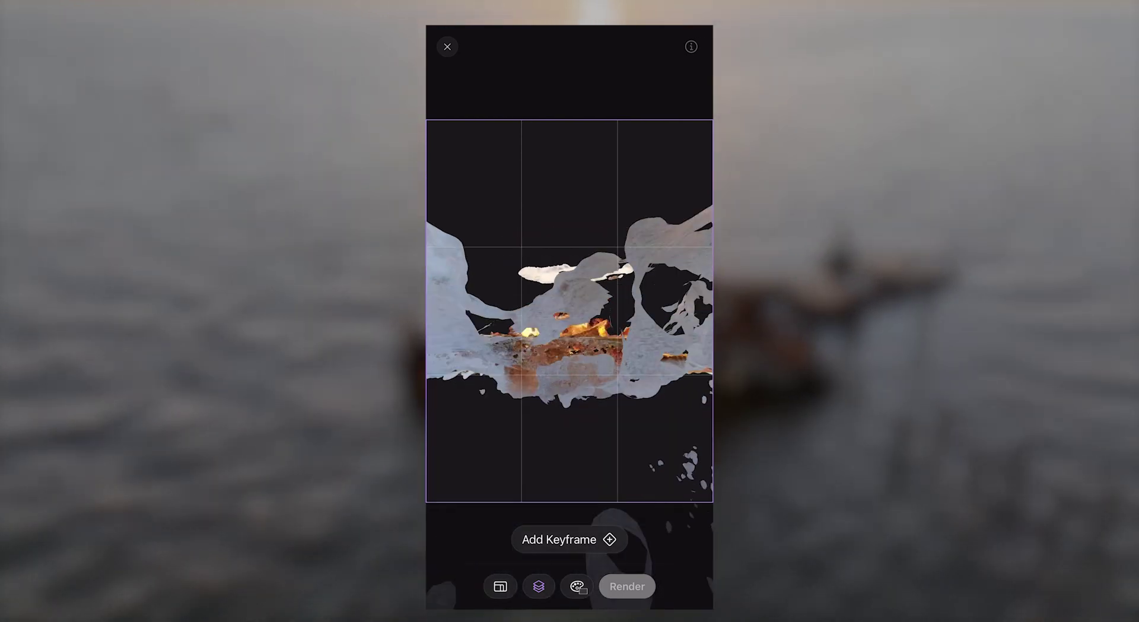
pyautogui.click(570, 539)
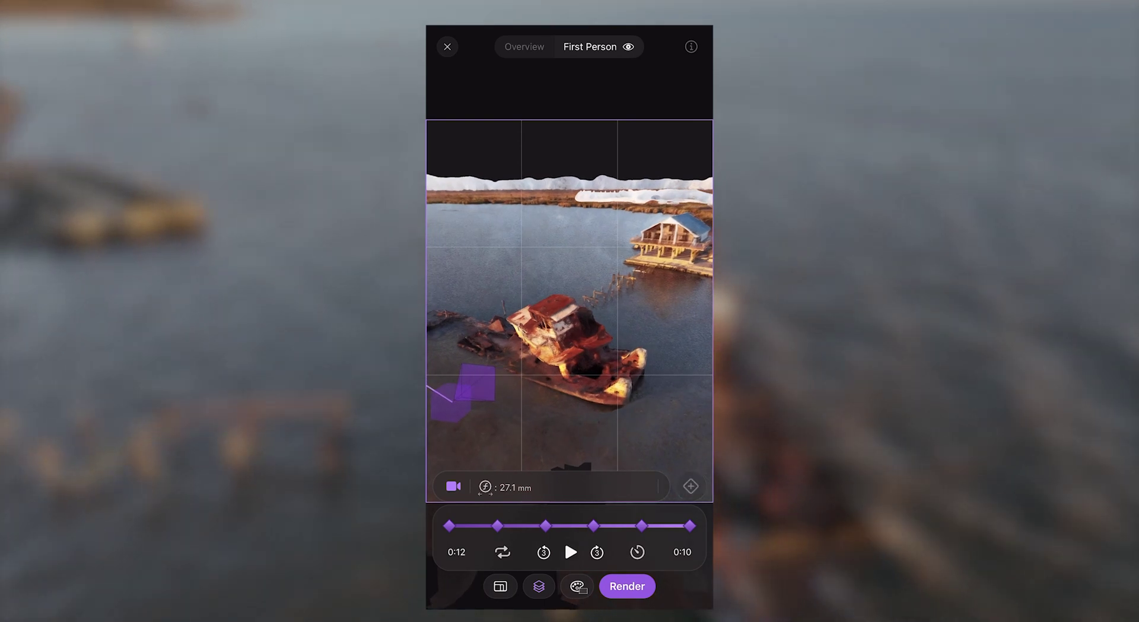
# - Set the render's aspect ratio to 9:16
pyautogui.click(500, 586)
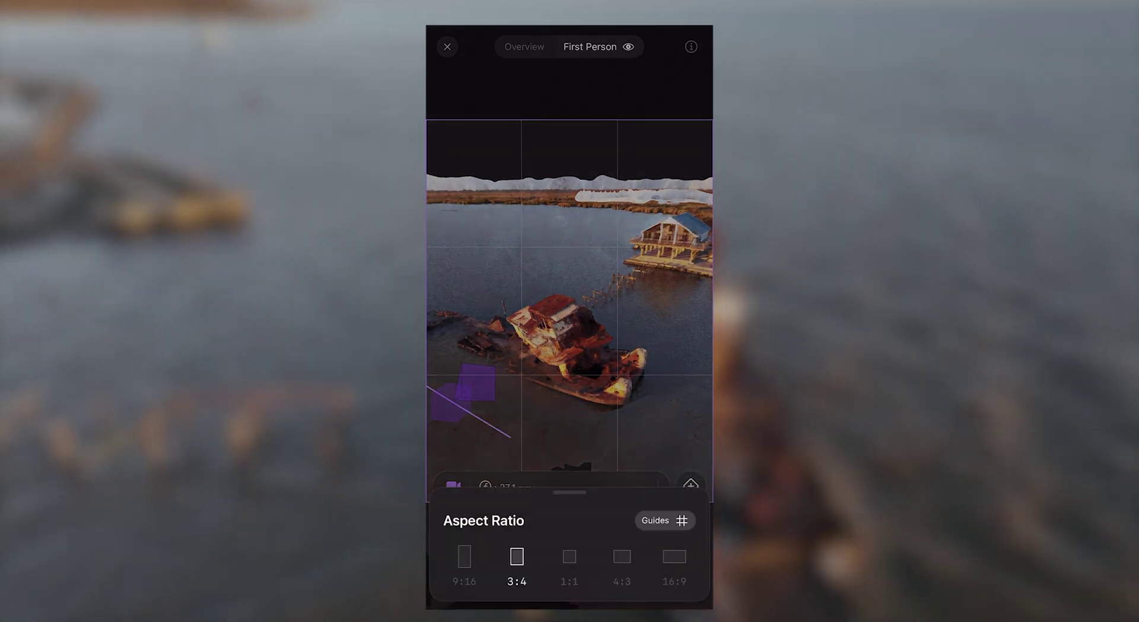
pyautogui.click(464, 557)
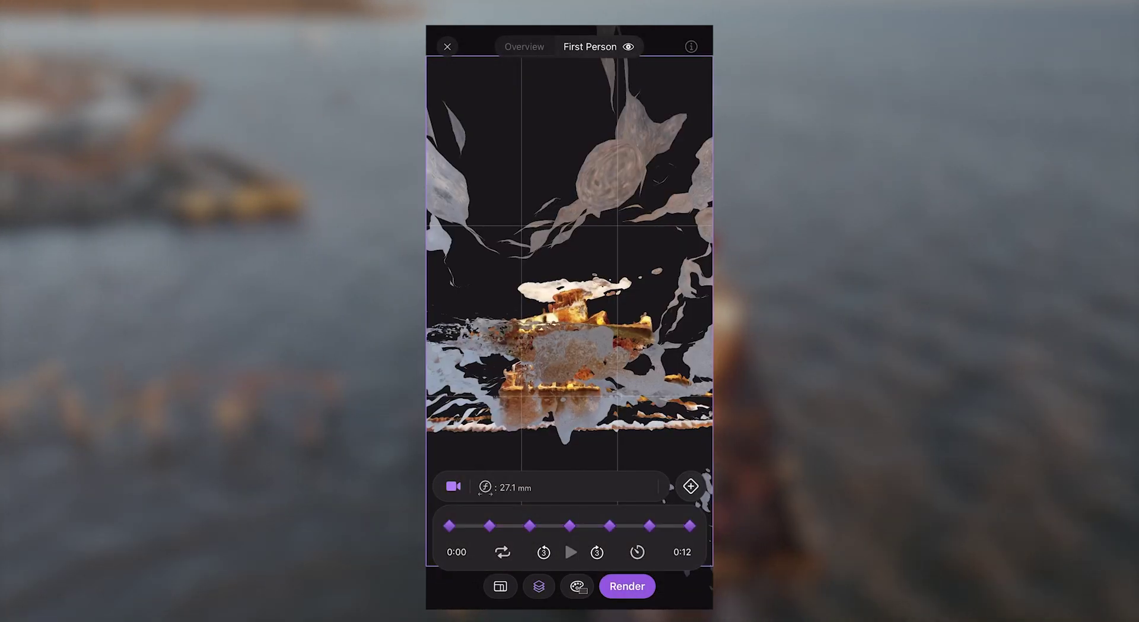
# - Play the camera animation, inspect the fourth and third keyframes on the timeline, and replay the animation
pyautogui.press('space')
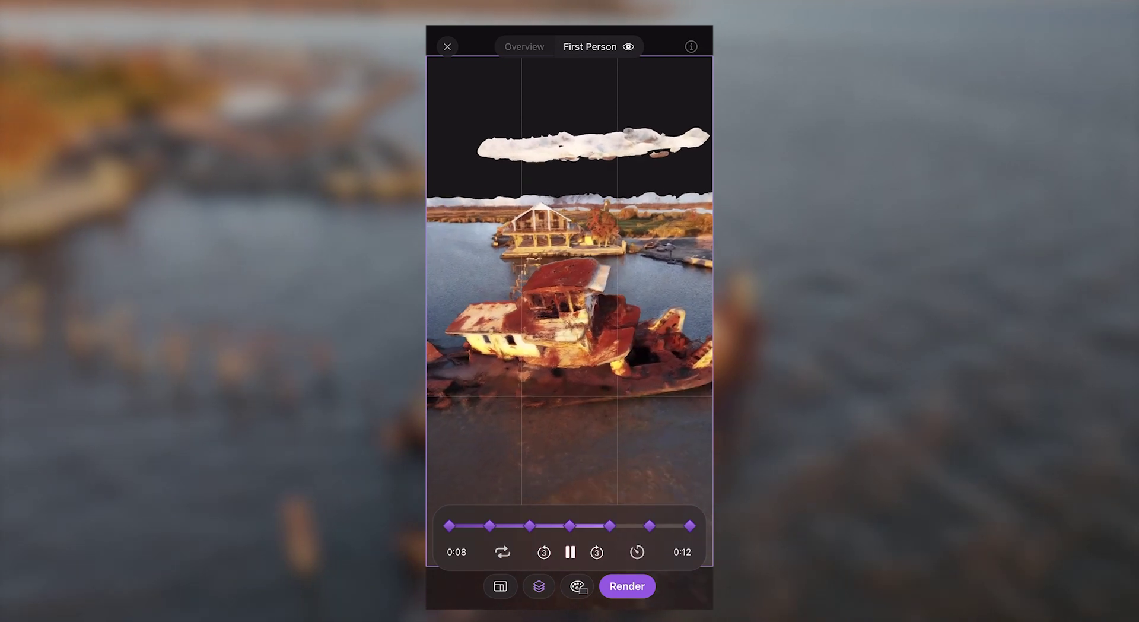
pyautogui.click(569, 526)
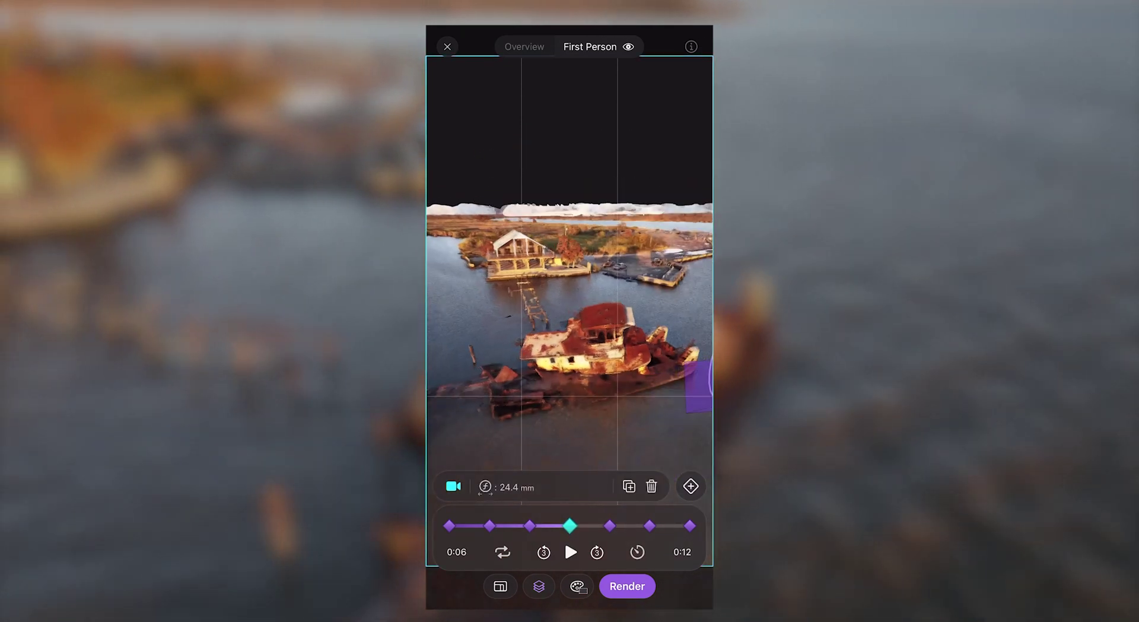
pyautogui.click(530, 526)
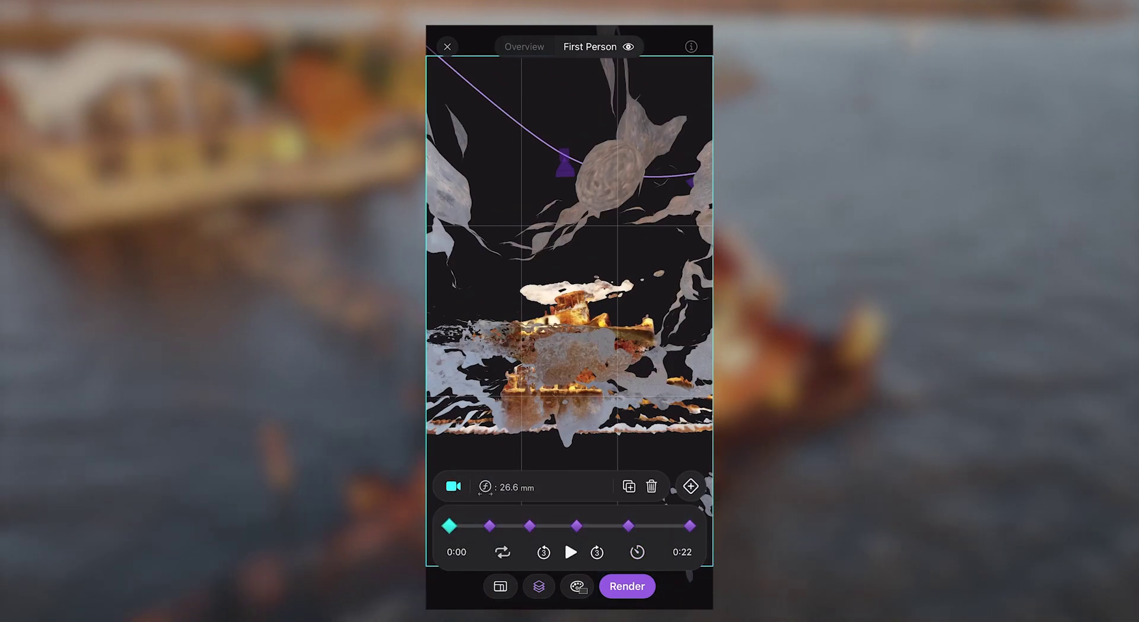
pyautogui.press('space')
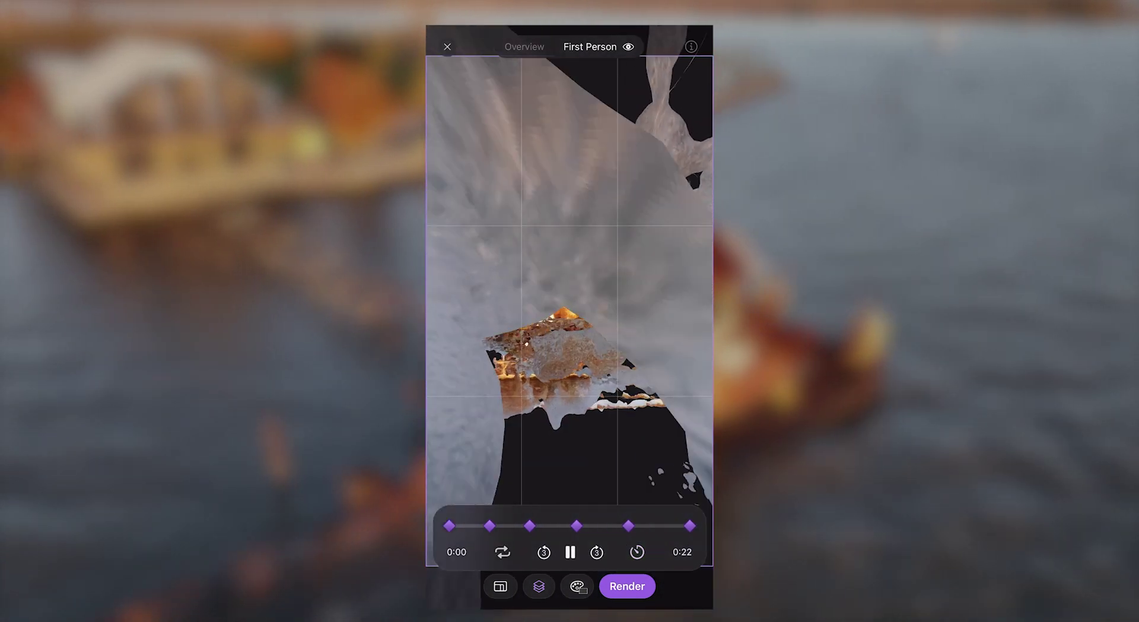